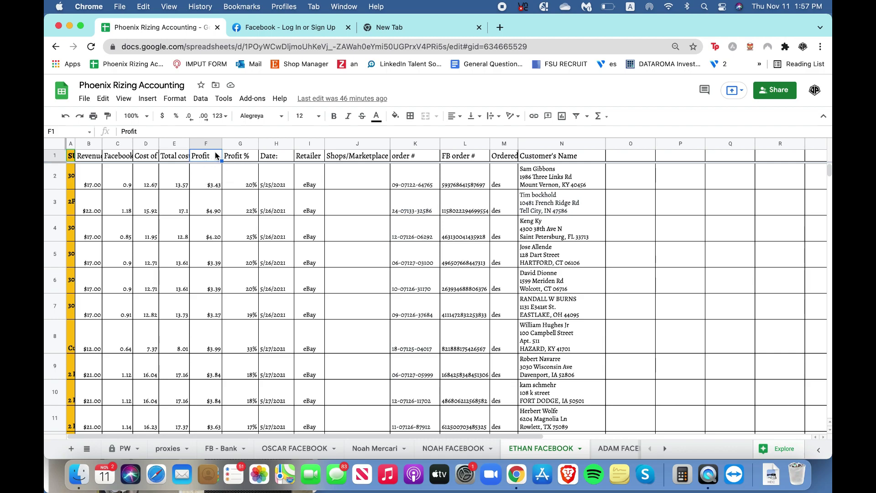
# Bring the browser window with Facebook Marketplace to the front and enlarge it over the spreadsheet
pyautogui.press('Right')
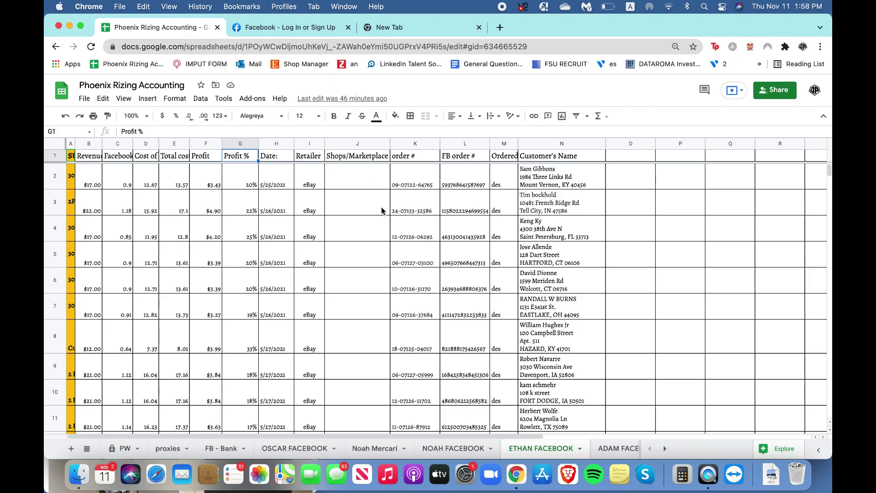
pyautogui.hotkey('ctrl', 'Up')
pyautogui.click(292, 343)
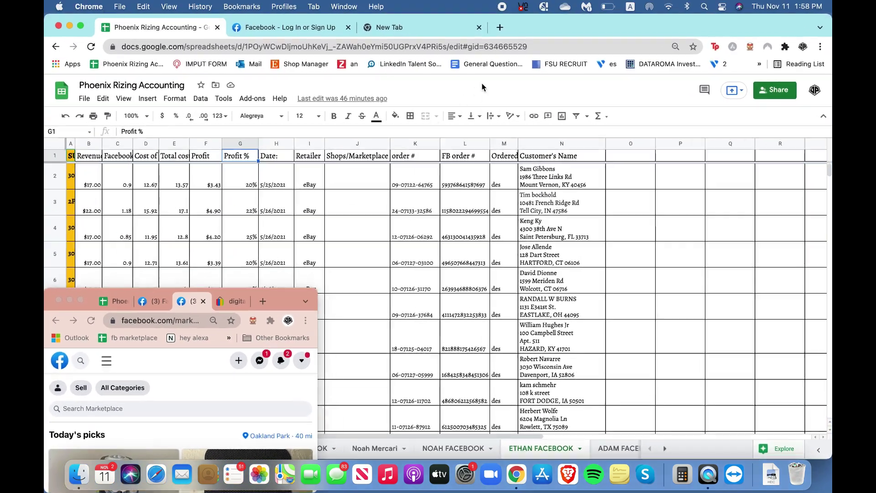
pyautogui.moveTo(314, 290); pyautogui.dragTo(799, 3)
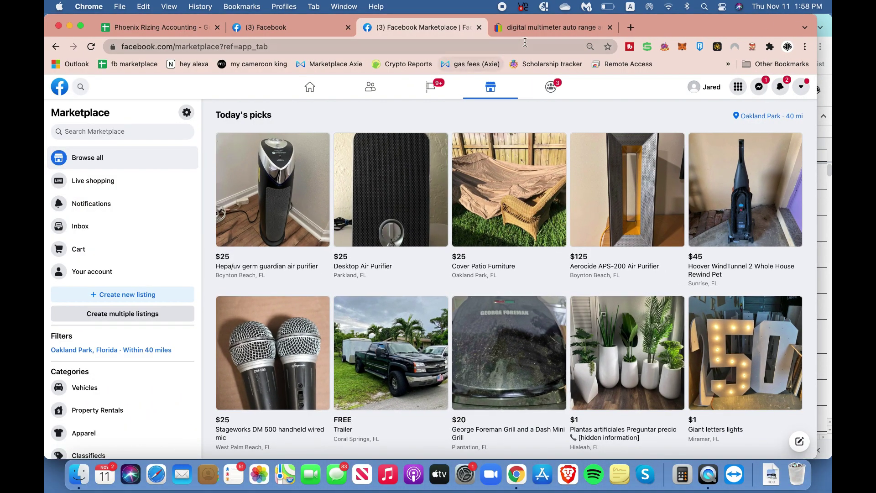
# Open the first eBay digital multimeter listing, priced $19.98, and copy its full title
pyautogui.click(531, 31)
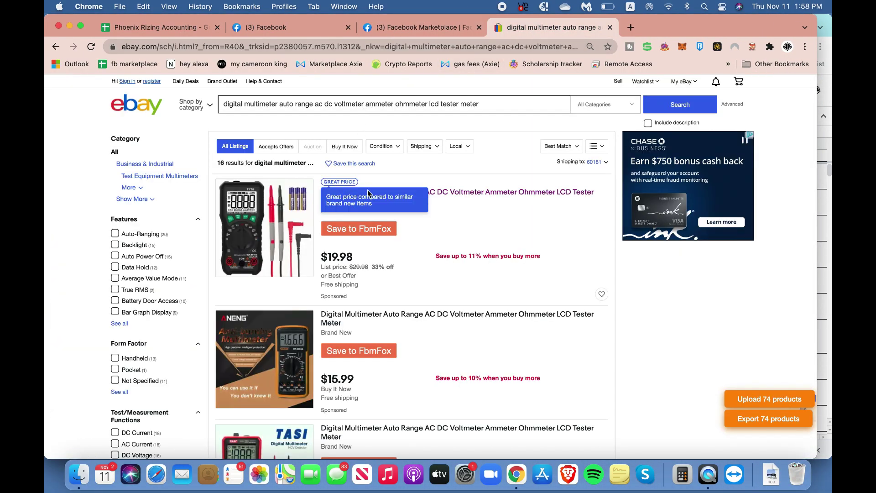
pyautogui.click(450, 195)
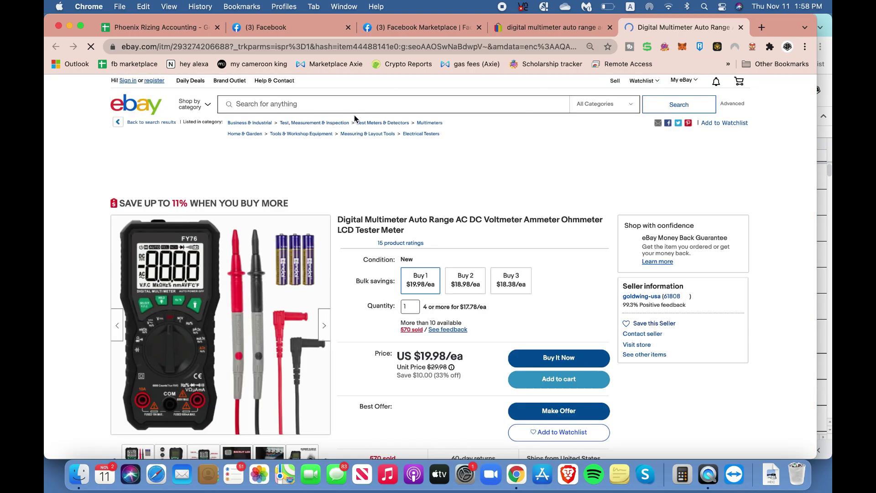
pyautogui.tripleClick(384, 217)
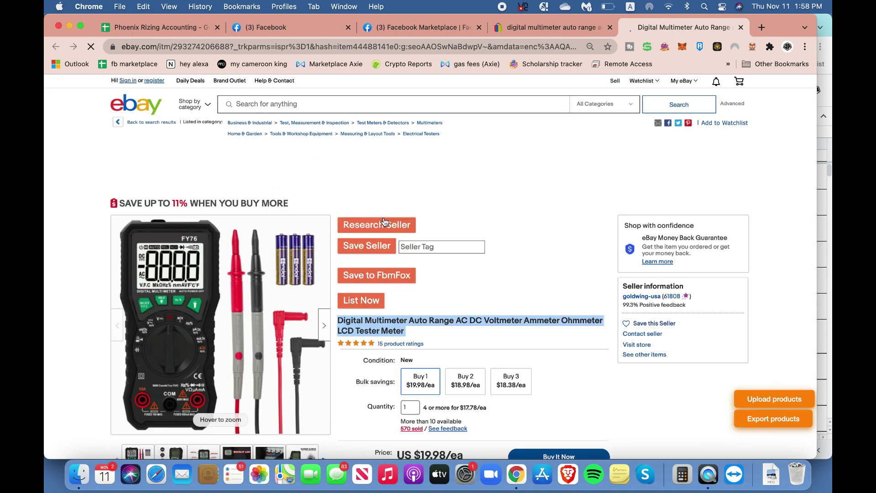
# Search Facebook Marketplace for the copied title, "Digital Multimeter Auto Range AC DC Voltmeter Ammeter Ohmmeter LCD Tester Meter"
pyautogui.click(543, 22)
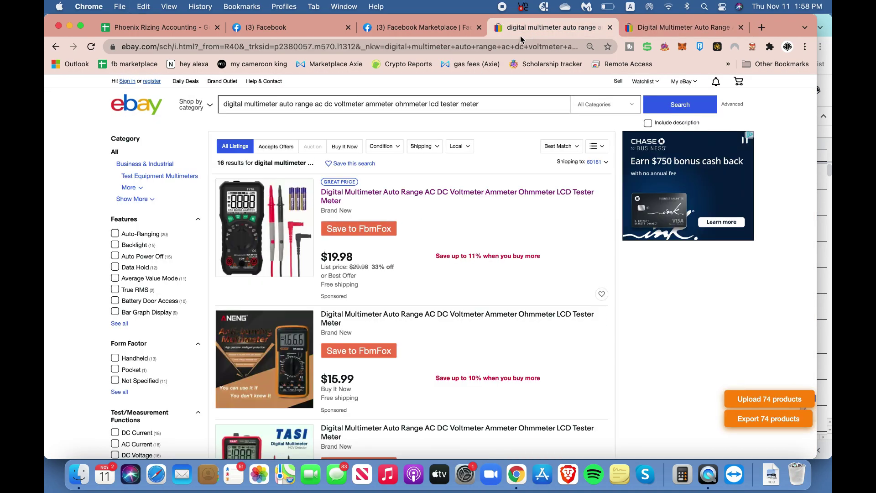
pyautogui.click(426, 26)
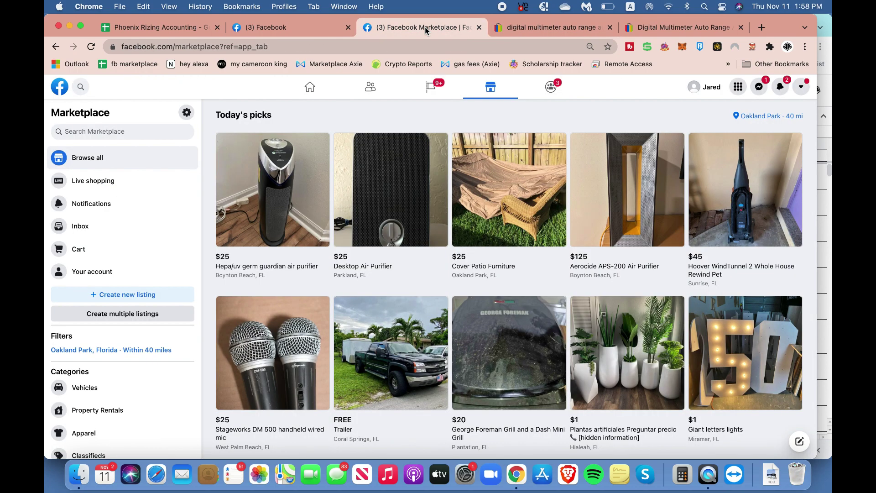
pyautogui.click(146, 136)
pyautogui.press('super+v')
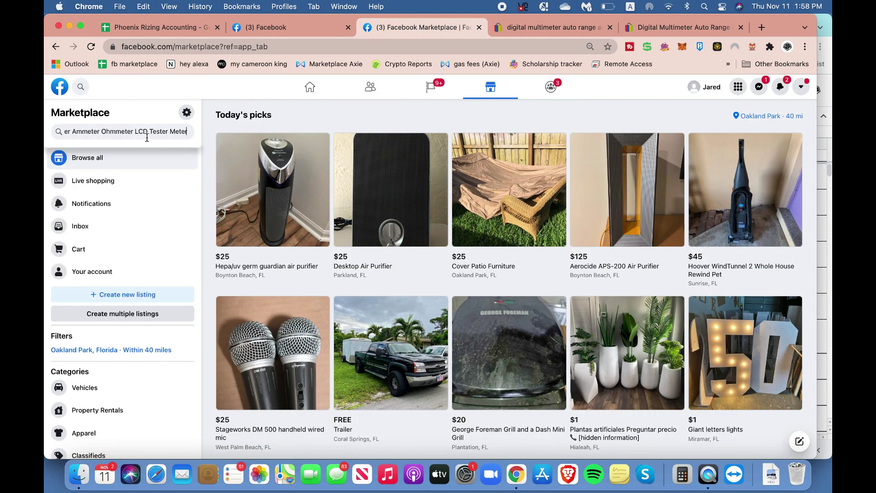
pyautogui.press('Return')
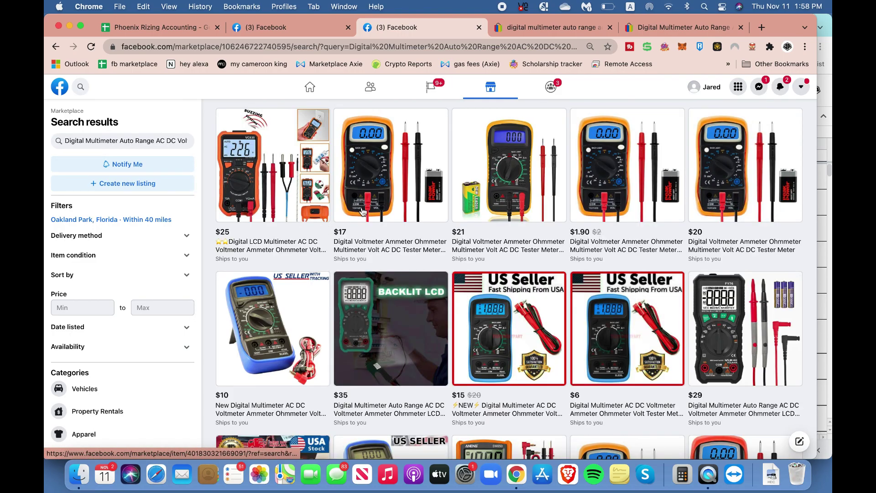
# Open the $15 "NEW Digital Multimeter" listing with the US Seller image and view its seller's commerce profile
pyautogui.scroll(-3, 556, 212)
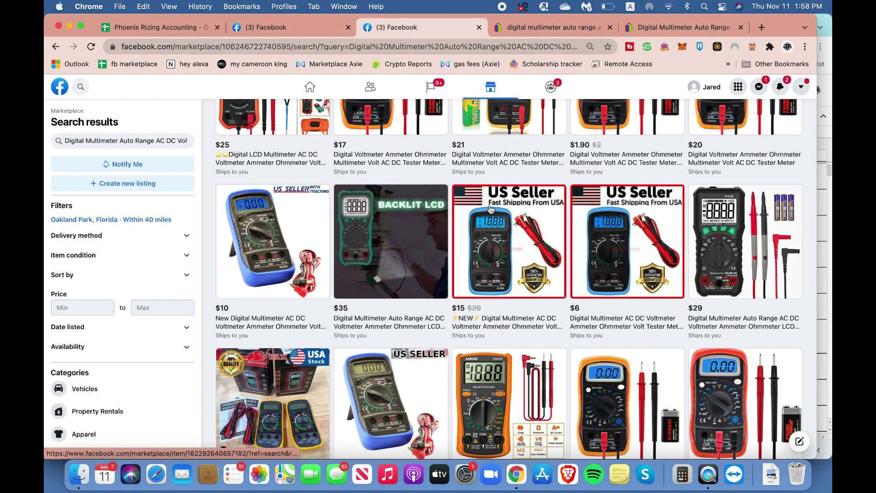
pyautogui.click(509, 225)
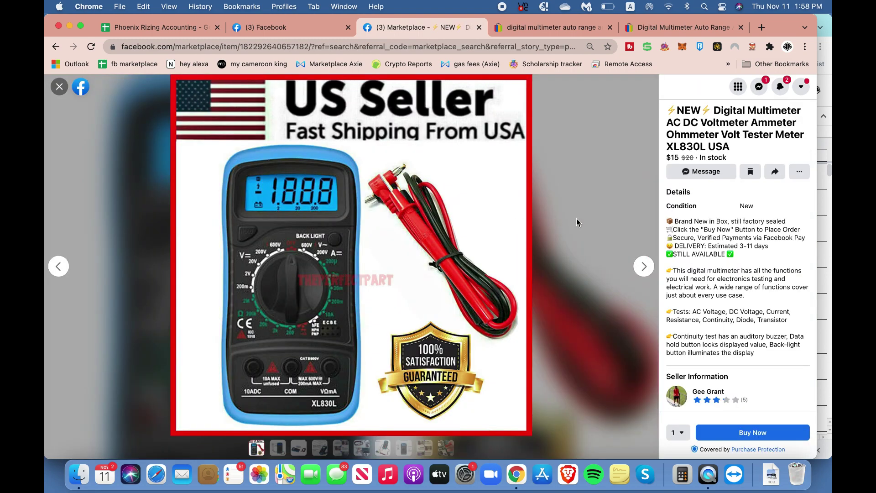
pyautogui.scroll(-4, 705, 300)
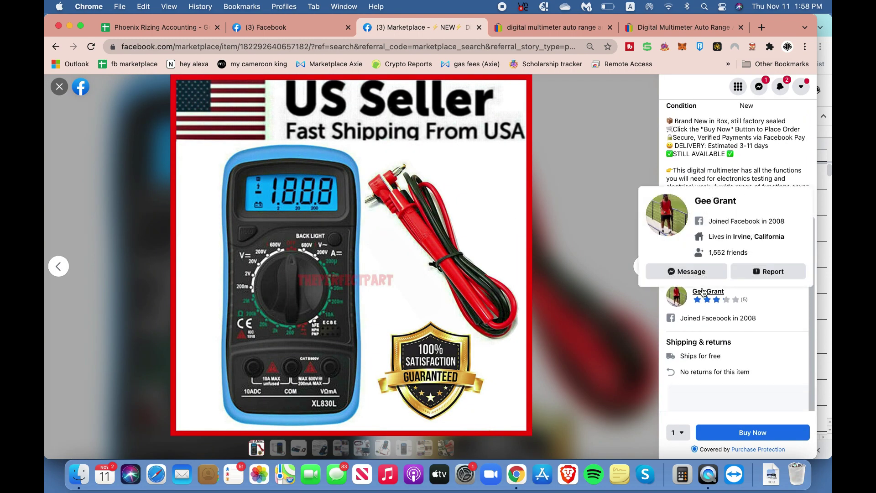
pyautogui.click(703, 291)
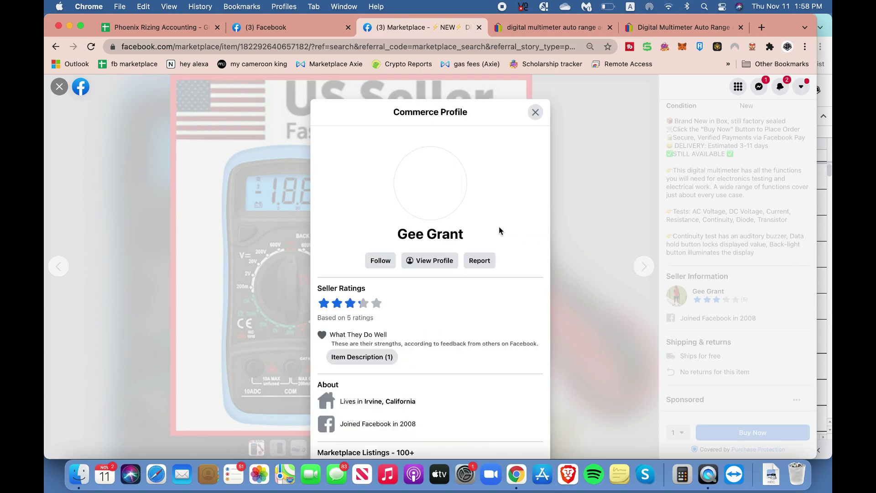
# Browse the seller's Marketplace listings, expanding the list three times to examine the product range, and close the profile
pyautogui.scroll(-3, 515, 206)
pyautogui.scroll(-4, 515, 207)
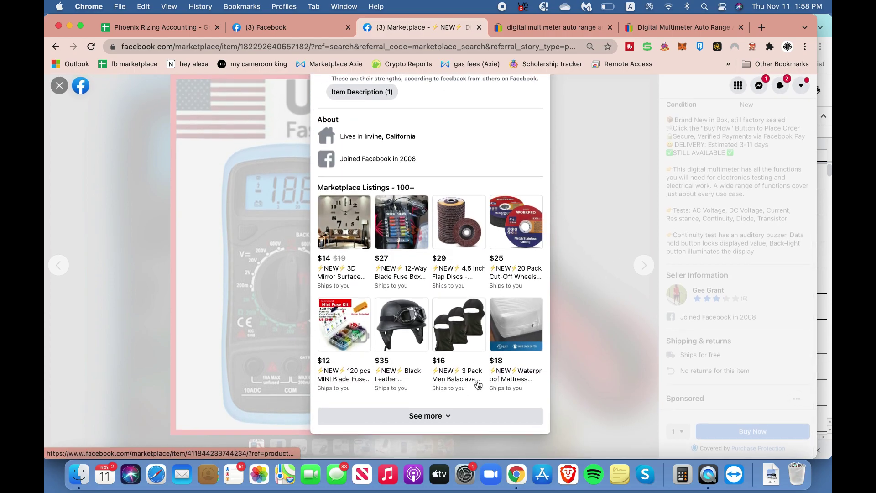
pyautogui.click(481, 424)
pyautogui.scroll(-4, 481, 425)
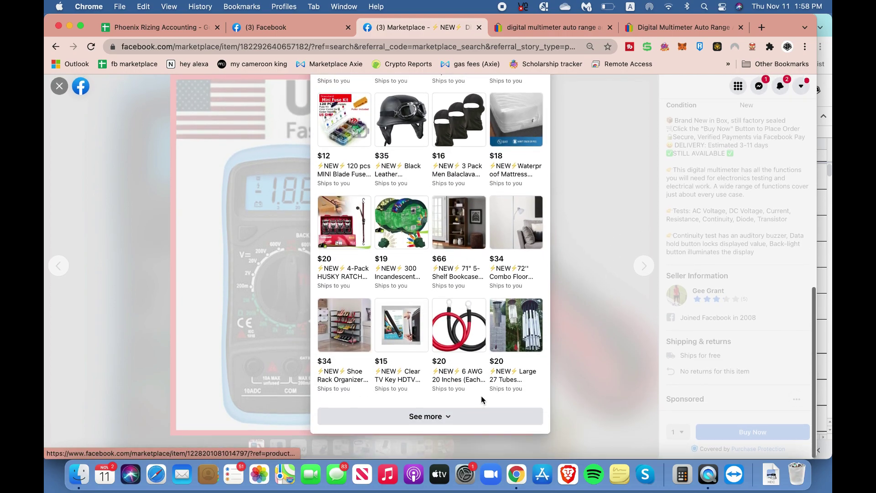
pyautogui.click(460, 425)
pyautogui.scroll(-4, 460, 427)
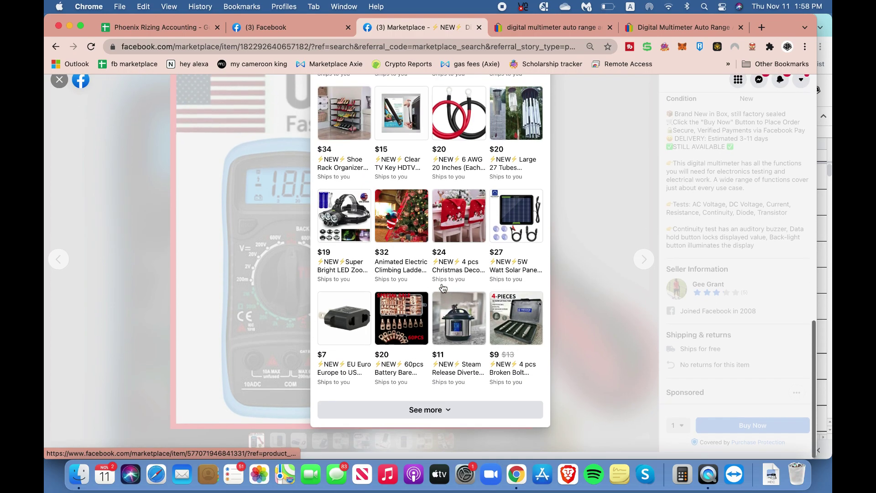
pyautogui.click(439, 424)
pyautogui.scroll(-4, 439, 425)
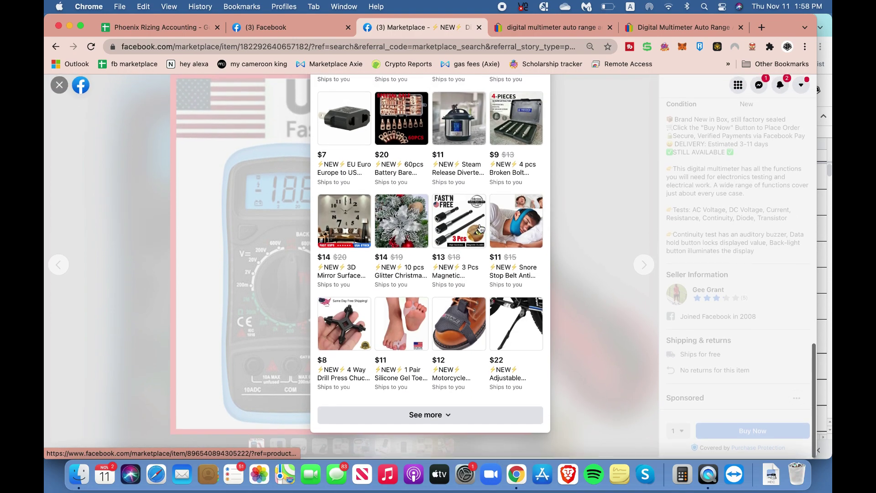
pyautogui.scroll(2, 467, 323)
pyautogui.scroll(3, 466, 323)
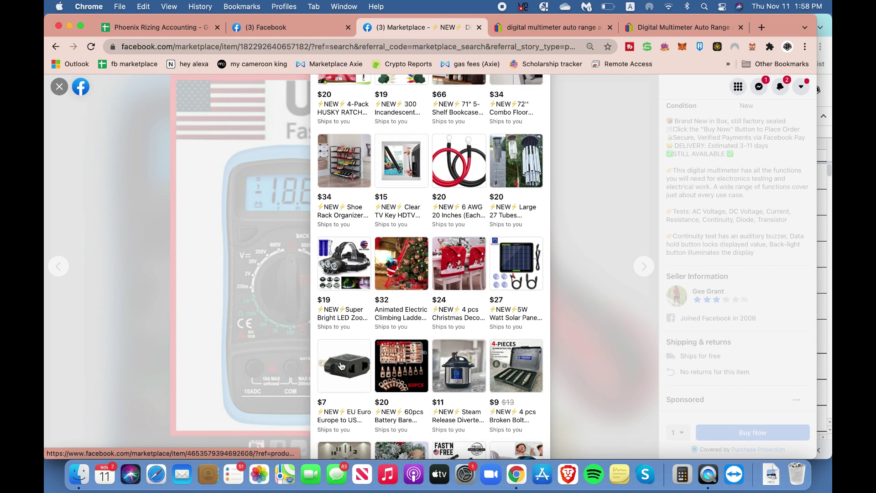
pyautogui.scroll(6, 411, 297)
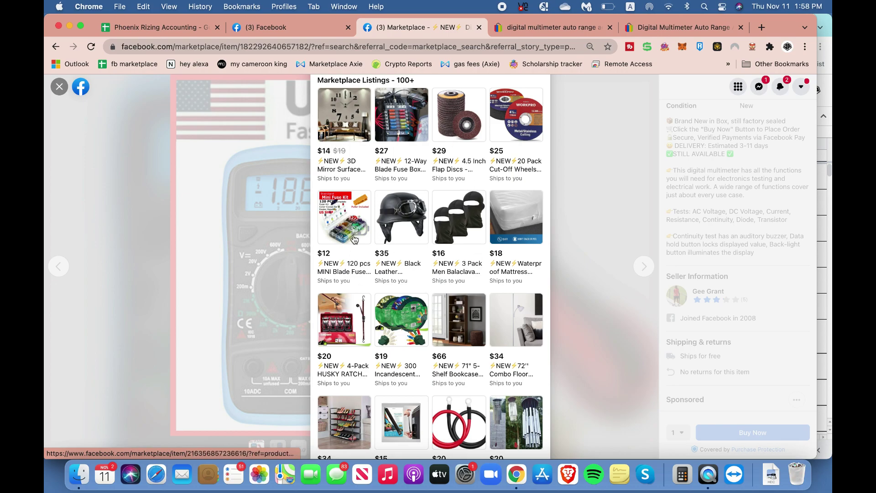
pyautogui.click(130, 169)
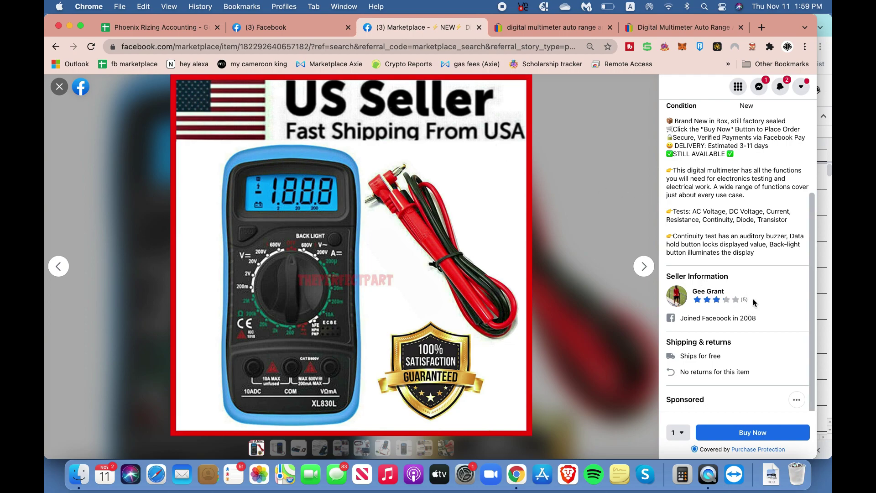
# Inspect the seller's star rating on the multimeter listing and copy the listing's full title
pyautogui.scroll(5, 746, 308)
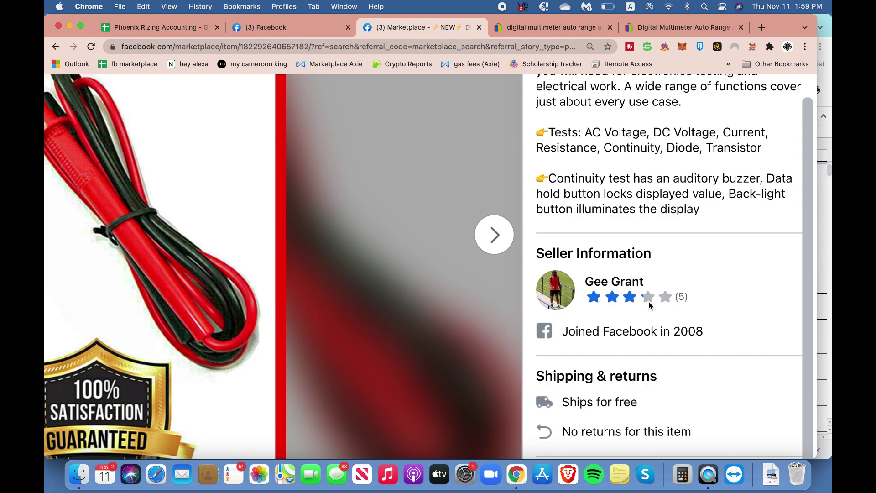
pyautogui.scroll(-5, 650, 305)
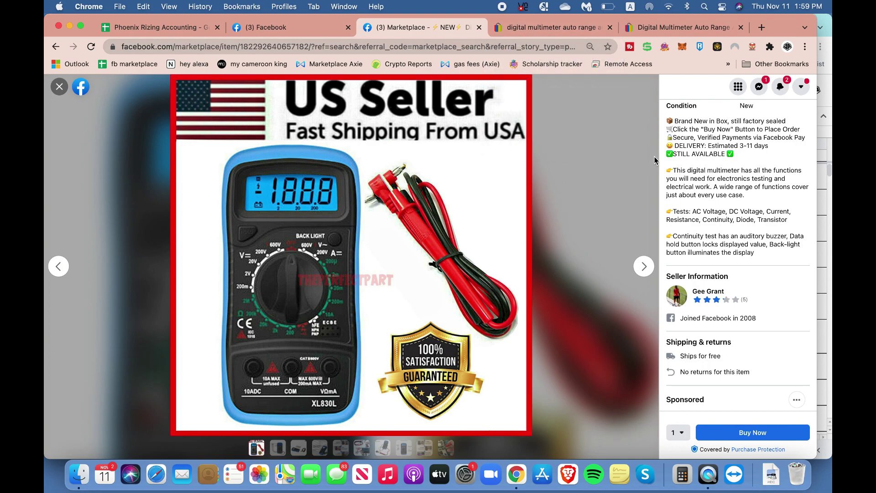
pyautogui.scroll(3, 681, 163)
pyautogui.tripleClick(706, 131)
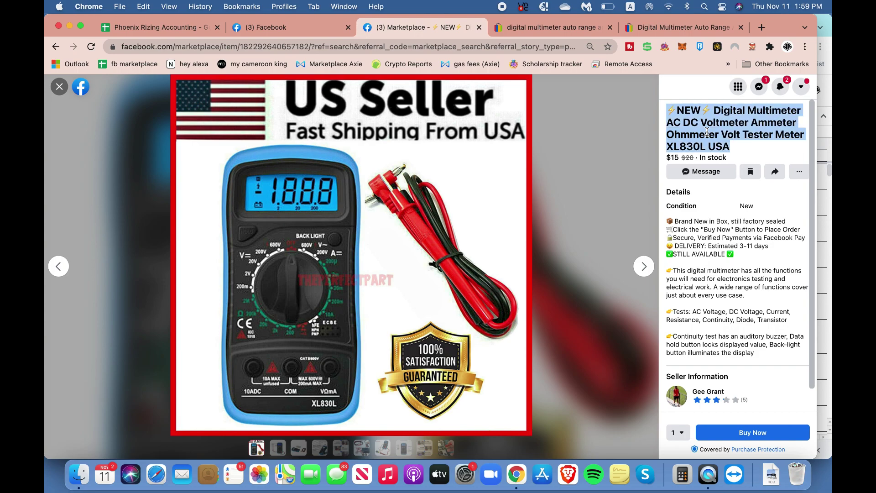
pyautogui.click(585, 28)
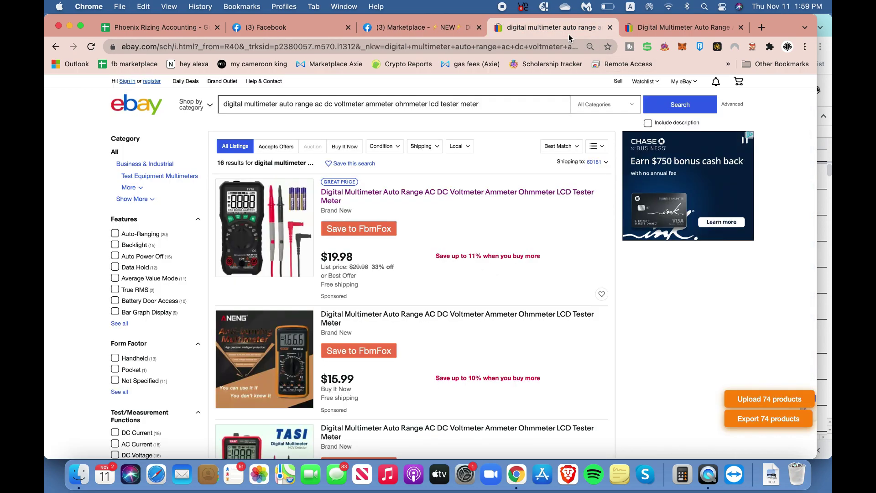
pyautogui.click(411, 27)
pyautogui.scroll(-10, 683, 310)
pyautogui.scroll(5, 683, 310)
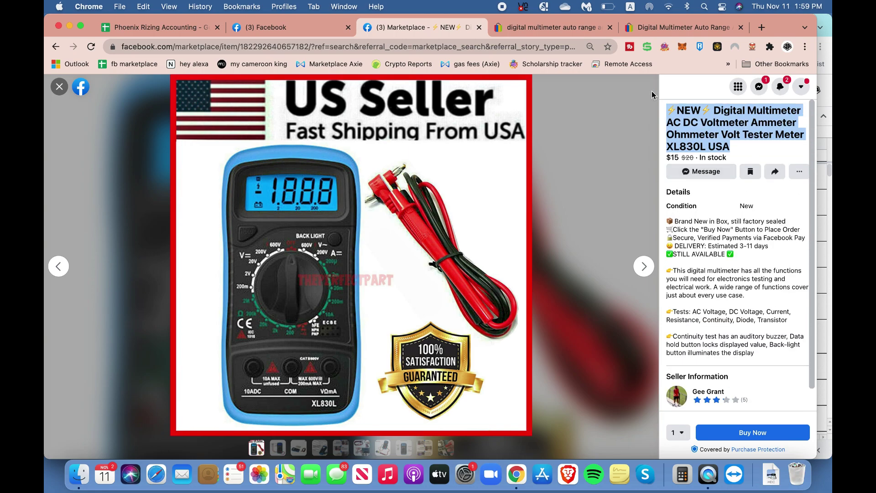
# Search eBay for "⚡NEW⚡ Digital Multimeter AC DC Voltmeter Ammeter Ohmmeter Volt Tester Meter XL830L USA"
pyautogui.click(552, 28)
pyautogui.tripleClick(358, 104)
pyautogui.write('⚡ NEW⚡ Digital Multimeter AC DC Voltmeter Ammeter Ohmmeter Volt Tester Meter RL800L USA')
pyautogui.press('Return')
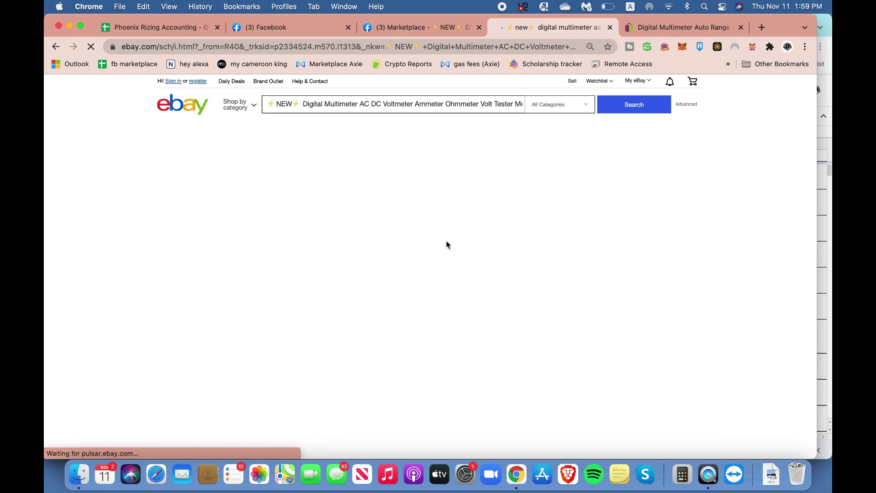
# Compare the prices of the matching eBay multimeters with the price of the Facebook Marketplace listing
pyautogui.scroll(-5, 446, 242)
pyautogui.scroll(2, 391, 190)
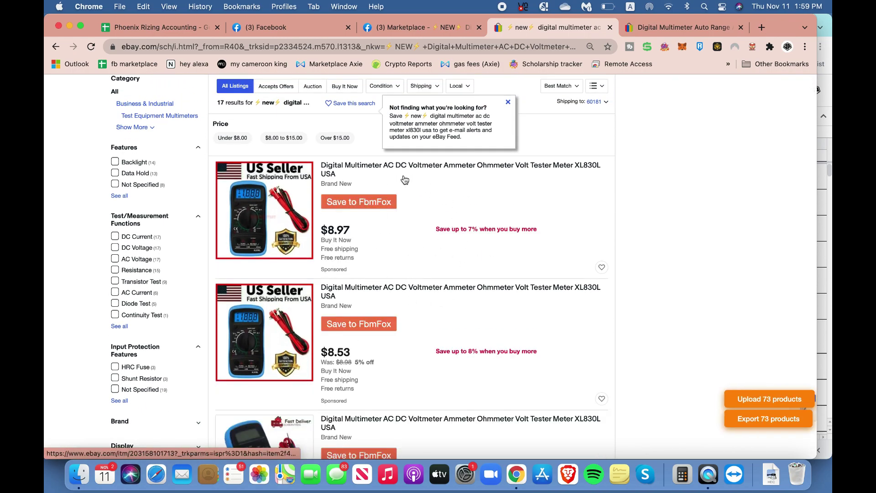
pyautogui.click(424, 26)
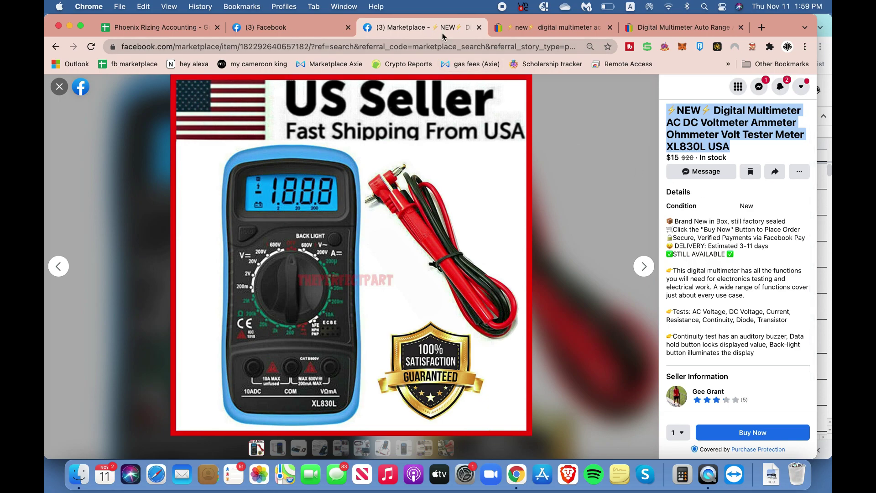
pyautogui.click(538, 27)
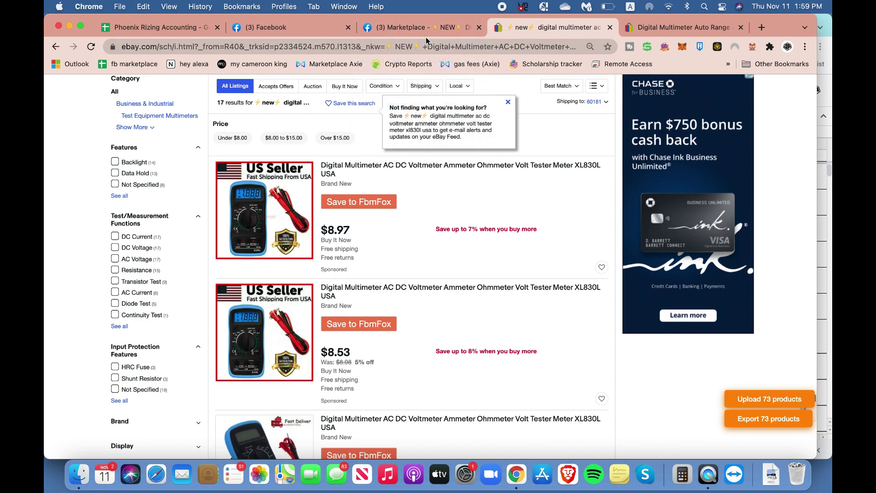
# Return to the Marketplace search results and examine the prices of other listings for the same multimeter
pyautogui.moveTo(425, 36)
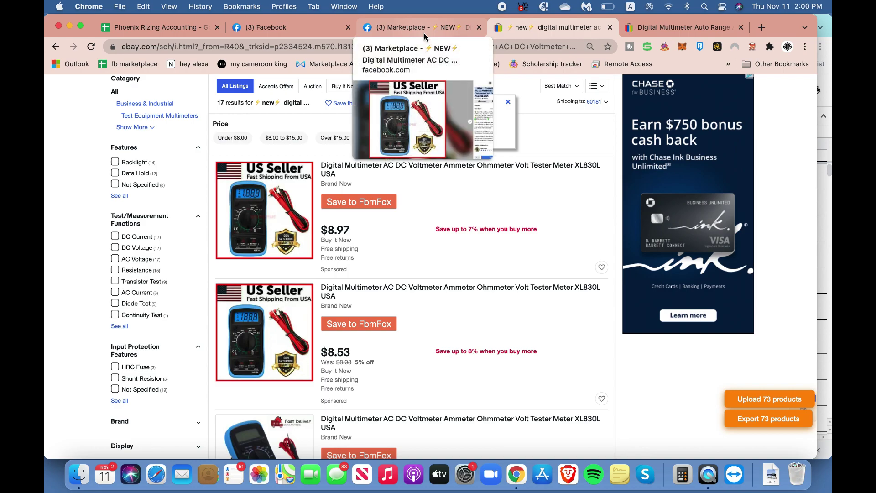
pyautogui.click(423, 33)
pyautogui.click(58, 92)
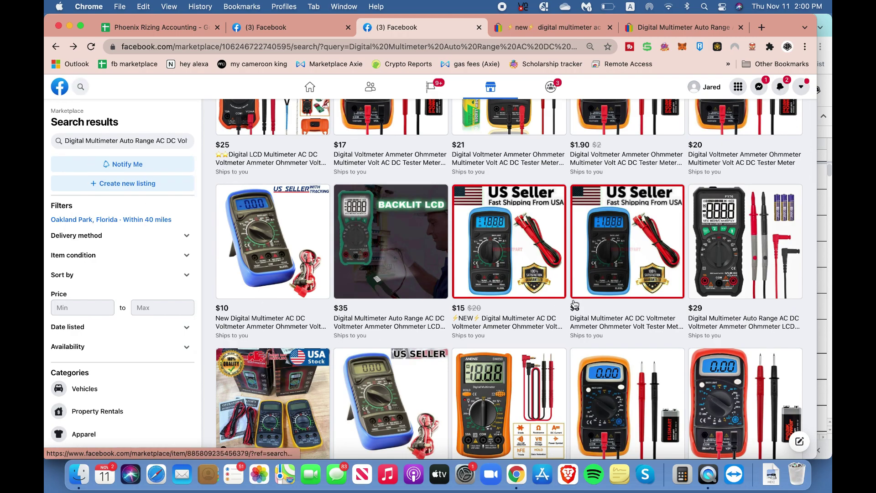
pyautogui.scroll(-5, 574, 305)
pyautogui.scroll(-6, 555, 249)
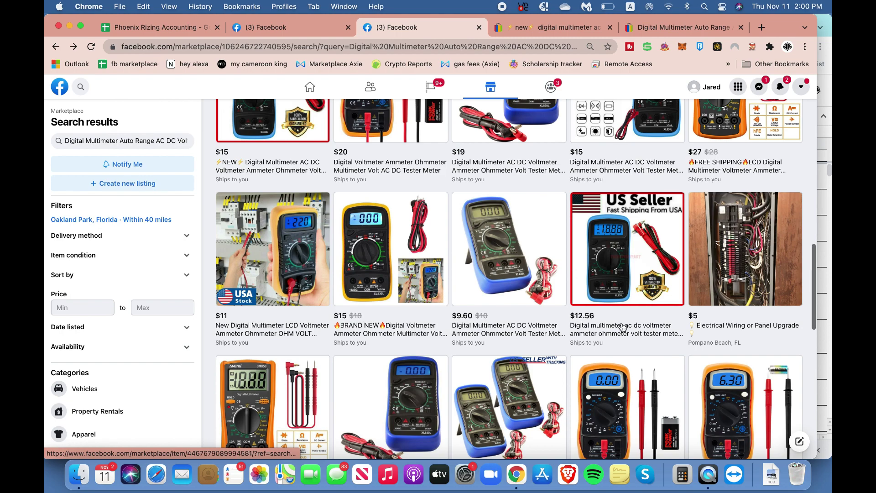
pyautogui.scroll(-1, 589, 321)
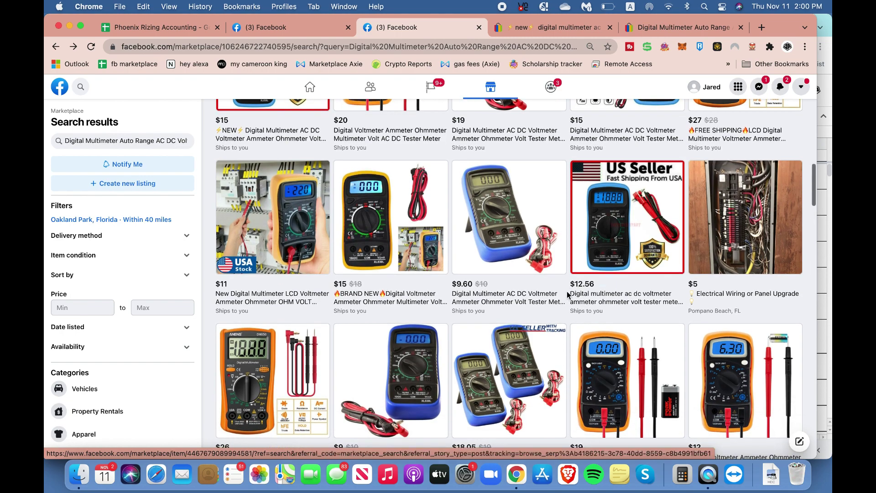
pyautogui.scroll(-2, 589, 259)
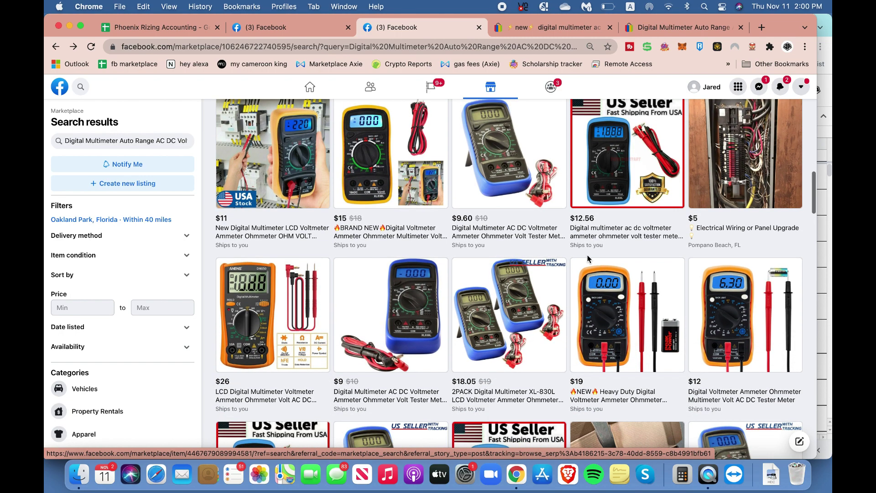
# Examine the prices of further multimeter listings down the Marketplace search results
pyautogui.scroll(-2, 589, 259)
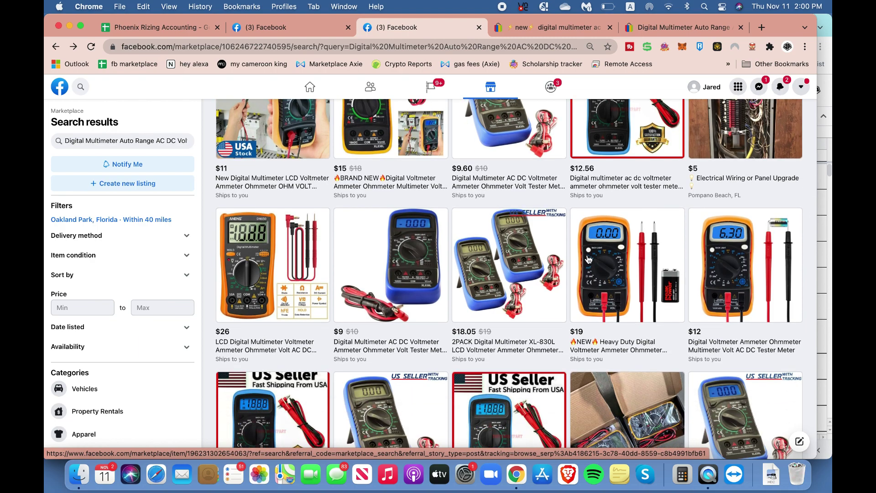
pyautogui.scroll(-2, 508, 296)
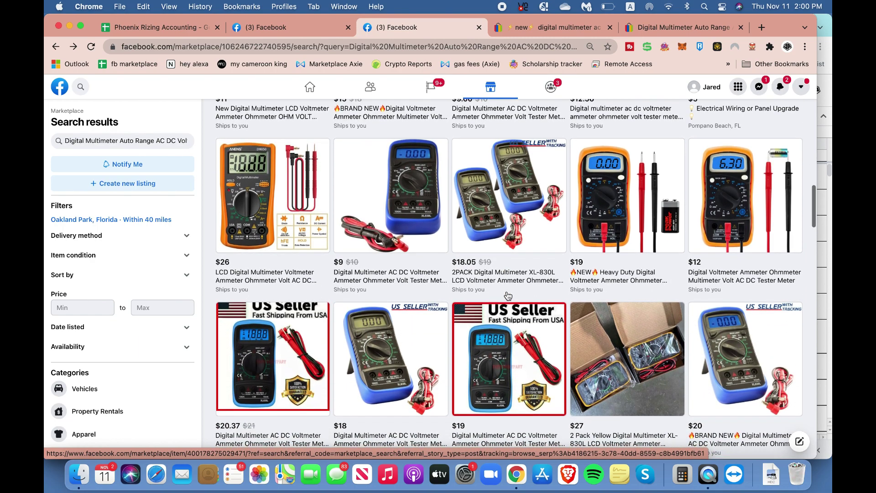
pyautogui.scroll(-2, 508, 296)
pyautogui.scroll(-1, 552, 298)
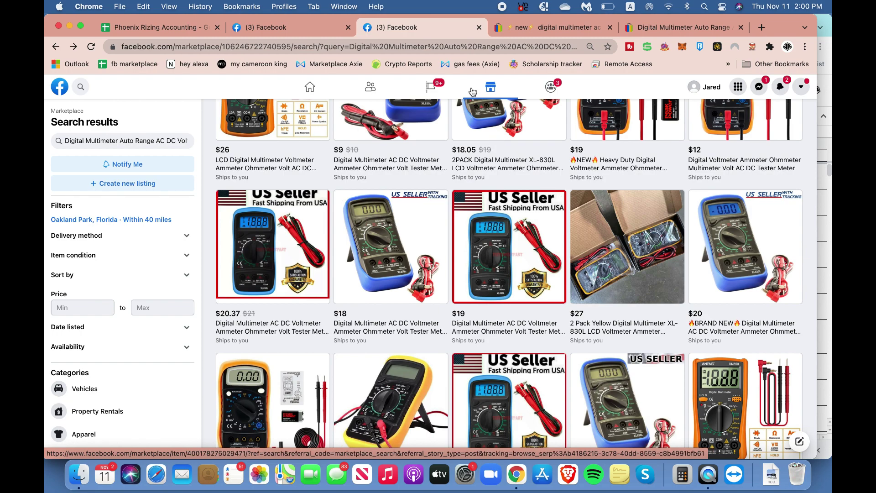
# Open the first "US Seller" multimeter listing in the eBay search results and enlarge its main photo
pyautogui.click(307, 28)
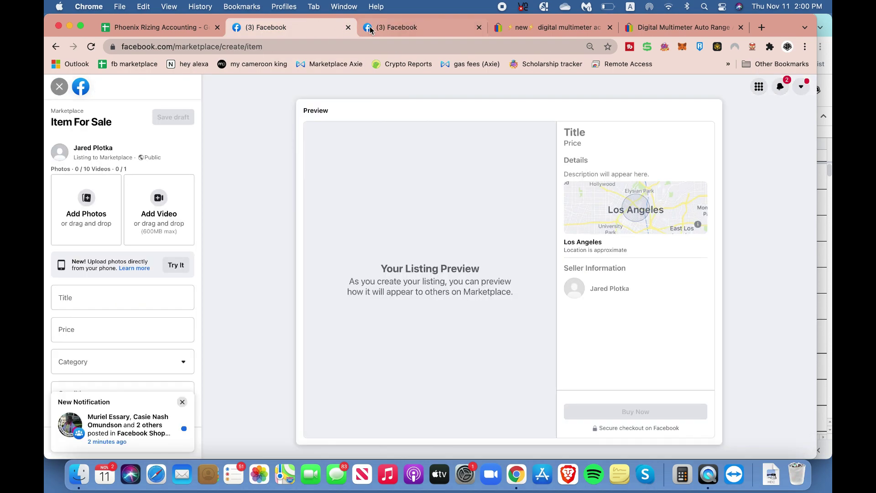
pyautogui.click(543, 29)
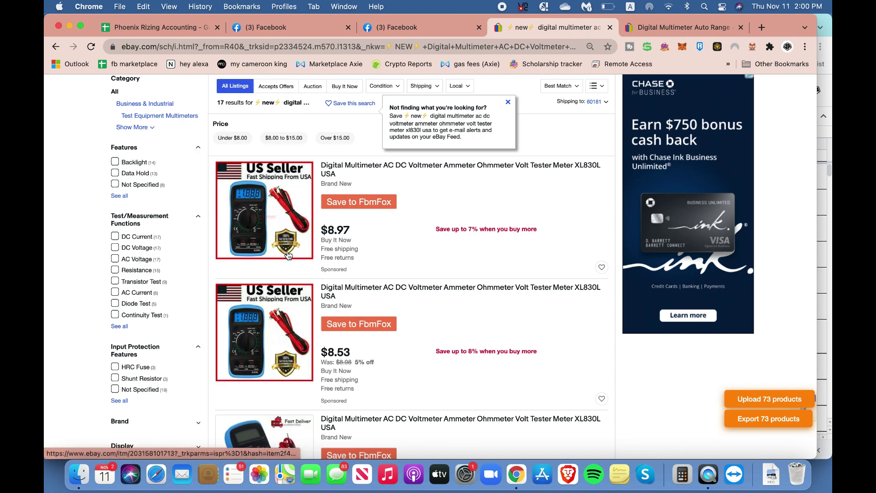
pyautogui.click(273, 211)
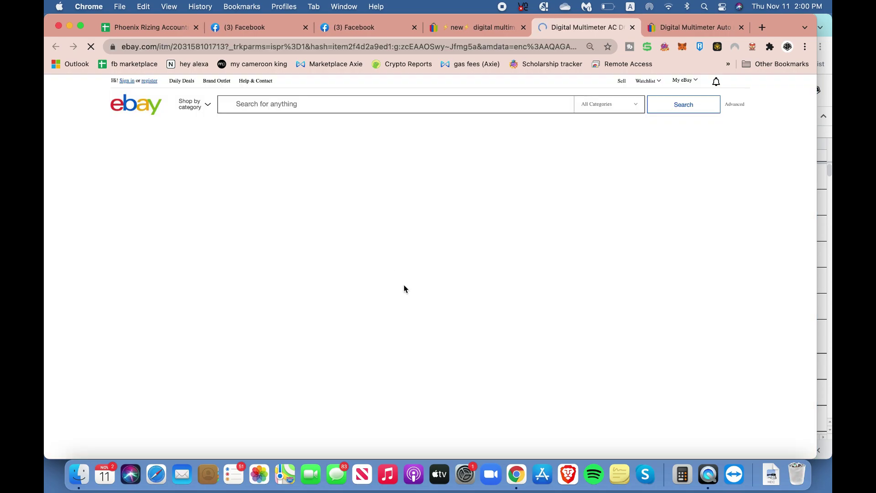
pyautogui.click(216, 324)
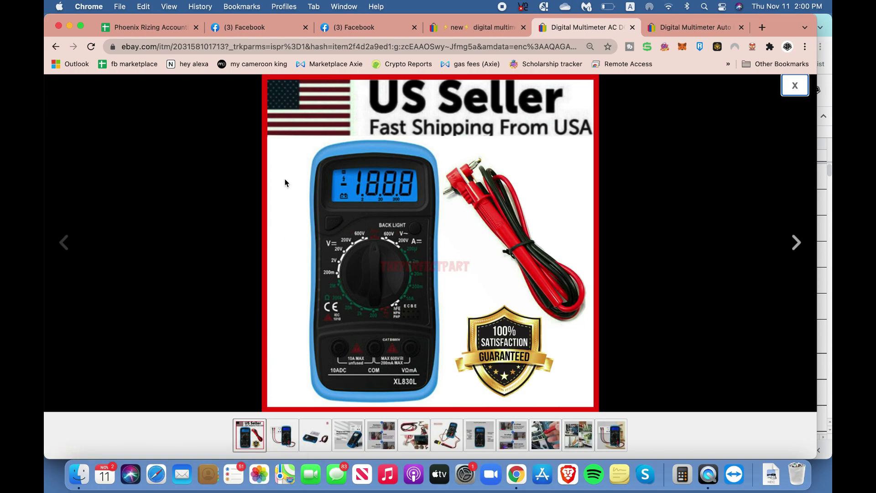
# Capture a screenshot of the enlarged multimeter photo and add it to the new Marketplace item listing
pyautogui.press('super+shift+4')
pyautogui.moveTo(263, 76); pyautogui.dragTo(610, 406)
pyautogui.click(247, 28)
pyautogui.moveTo(760, 418); pyautogui.dragTo(75, 208)
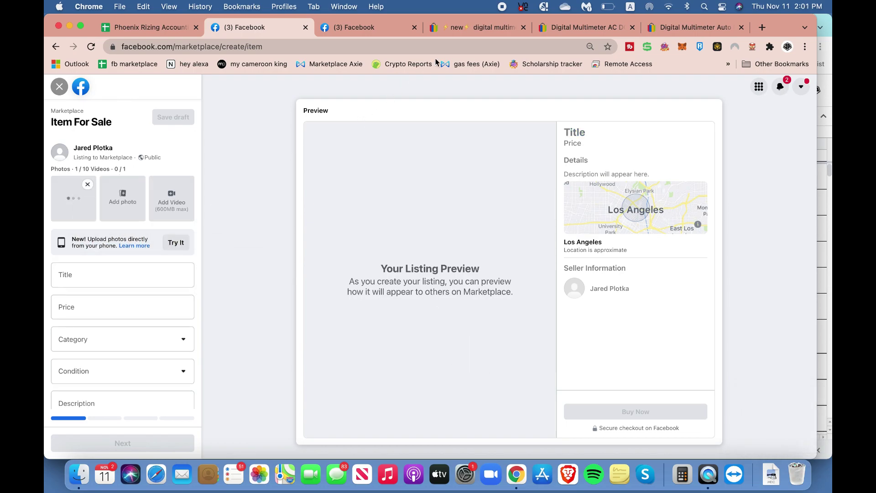
# Copy the eBay multimeter's title into the Marketplace listing's title and set the price to $12
pyautogui.click(455, 30)
pyautogui.click(575, 28)
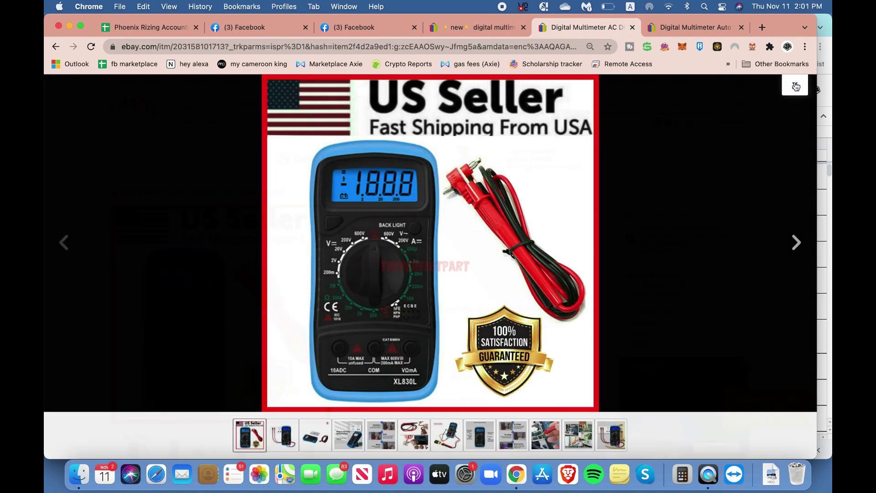
pyautogui.click(795, 85)
pyautogui.tripleClick(371, 313)
pyautogui.press('cmd+c')
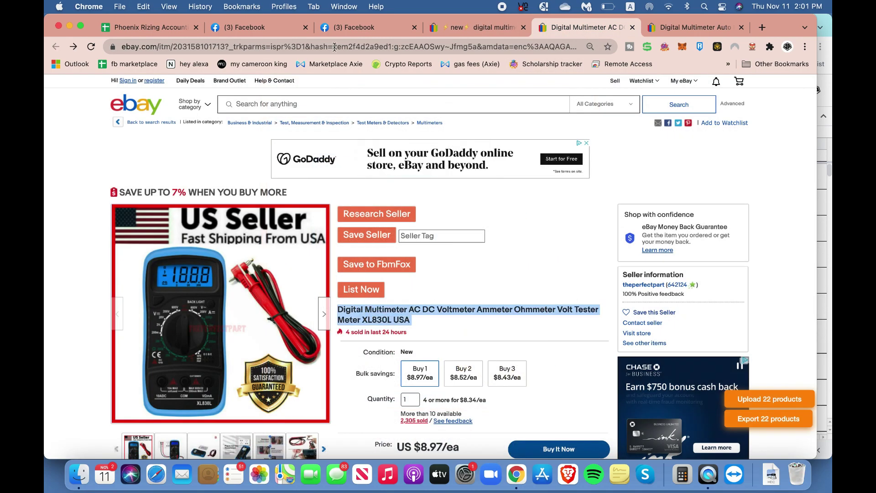
pyautogui.click(276, 28)
pyautogui.click(115, 285)
pyautogui.press('cmd+v')
pyautogui.press('Tab')
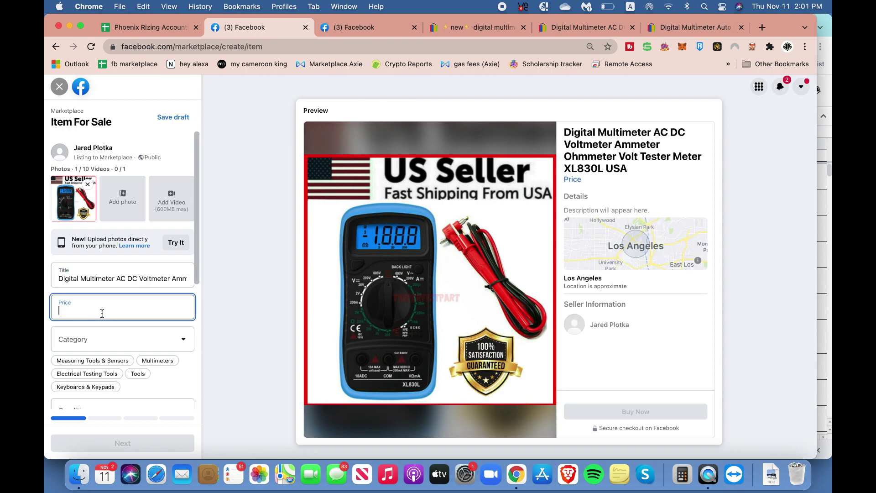
pyautogui.write('12')
# Set the Marketplace listing's category to Automotive Tools and its condition to New
pyautogui.scroll(-2, 102, 288)
pyautogui.click(102, 287)
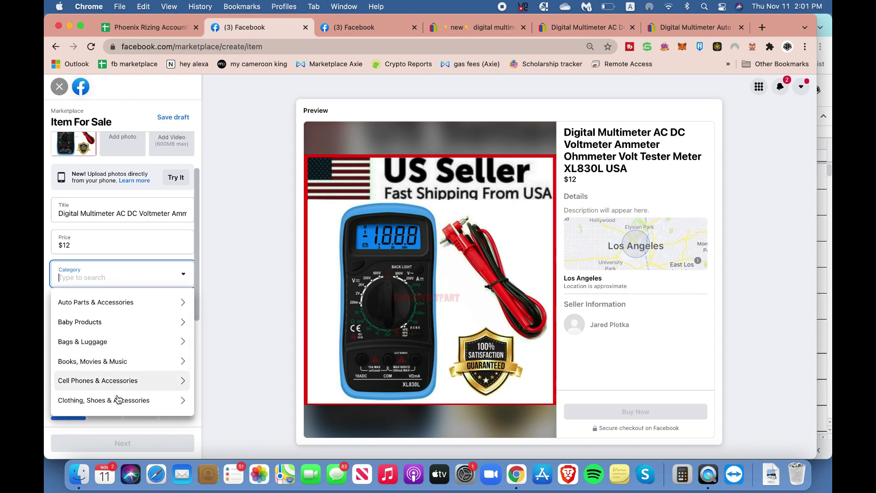
pyautogui.write('car')
pyautogui.press('BackSpace')
pyautogui.press('BackSpace')
pyautogui.press('BackSpace')
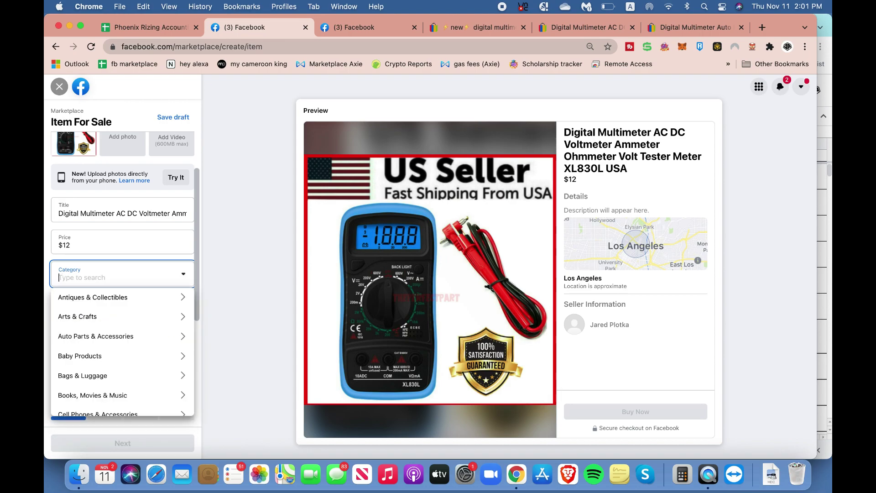
pyautogui.write('auto')
pyautogui.click(118, 305)
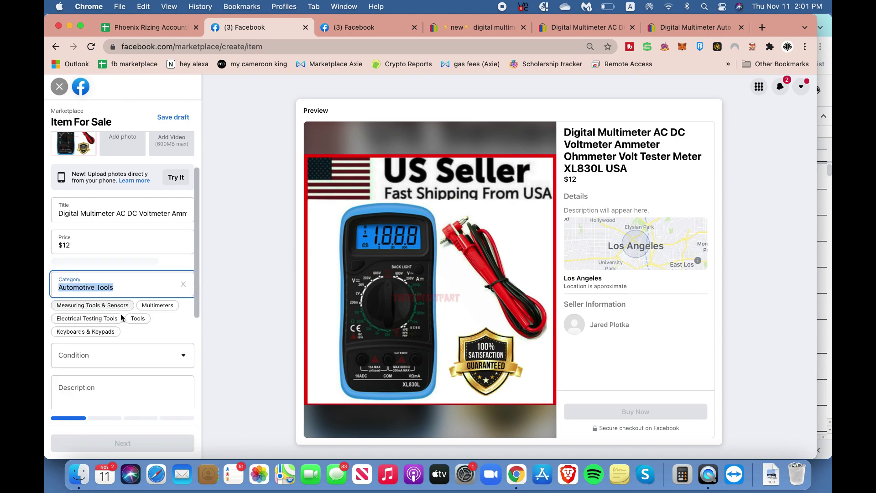
pyautogui.click(110, 359)
pyautogui.click(101, 380)
# Open the first multimeter listing from the eBay results again and find its product details
pyautogui.click(94, 343)
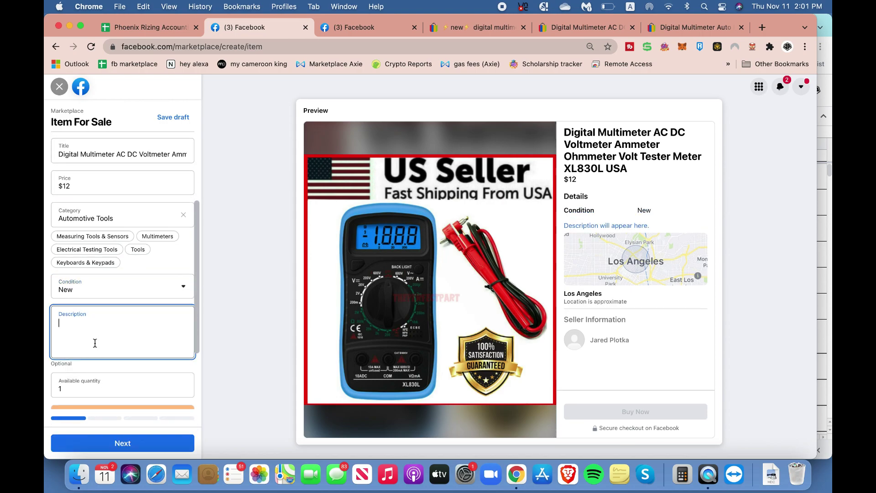
pyautogui.click(471, 33)
pyautogui.scroll(-4, 368, 137)
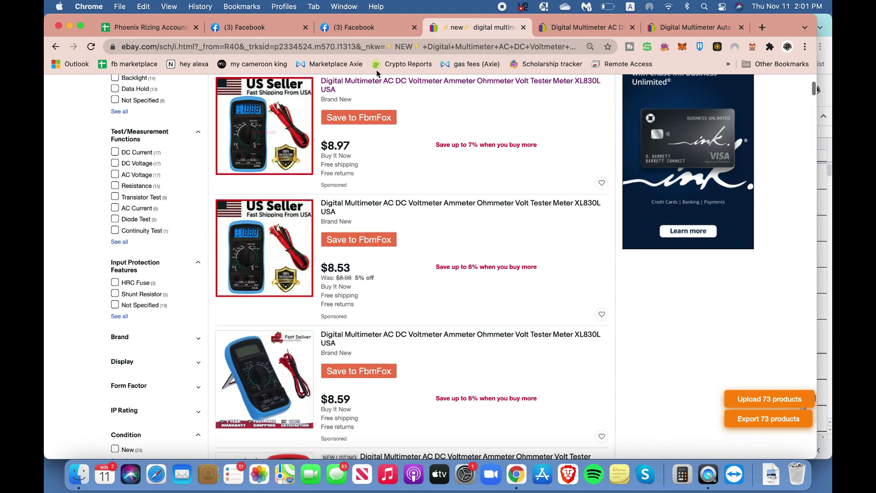
pyautogui.click(368, 113)
pyautogui.scroll(-12, 395, 287)
pyautogui.scroll(-15, 390, 284)
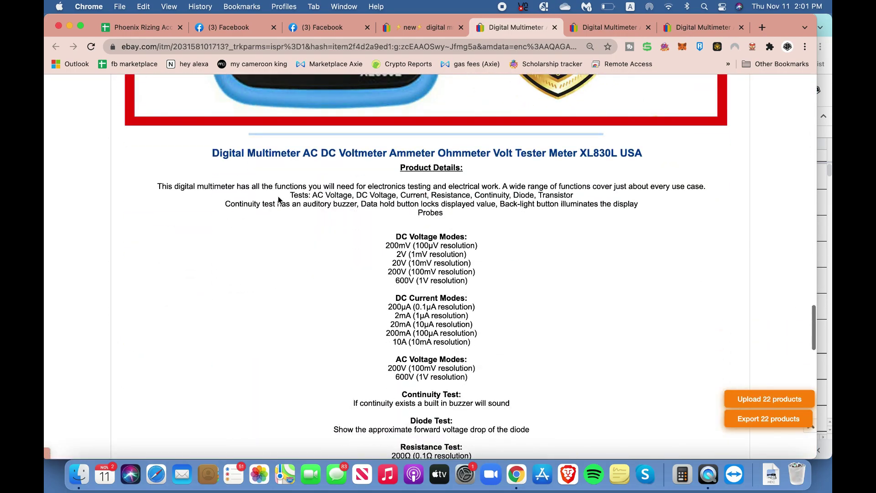
# Copy the eBay product specifications from "DC Voltage Modes" through the "Continuity Test" text
pyautogui.moveTo(208, 146); pyautogui.dragTo(461, 491)
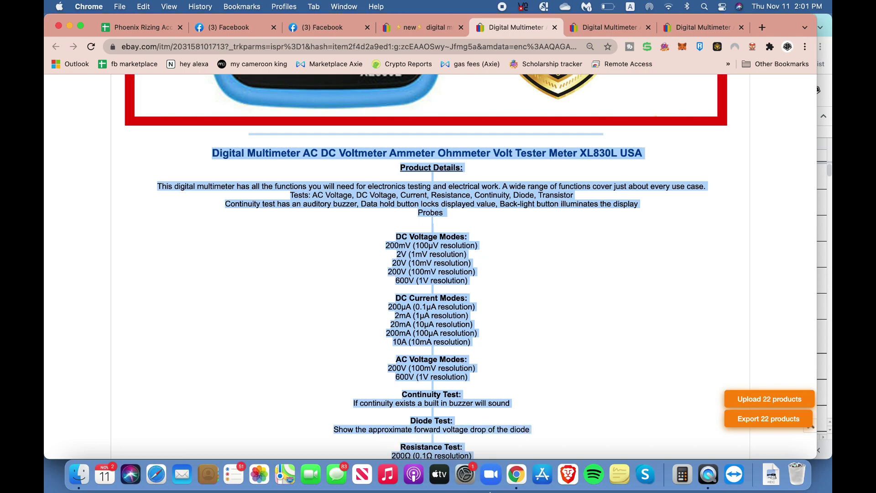
pyautogui.scroll(-4, 481, 349)
pyautogui.scroll(5, 481, 350)
pyautogui.scroll(-2, 391, 249)
pyautogui.click(402, 242)
pyautogui.moveTo(395, 212); pyautogui.dragTo(510, 379)
pyautogui.press('super+c')
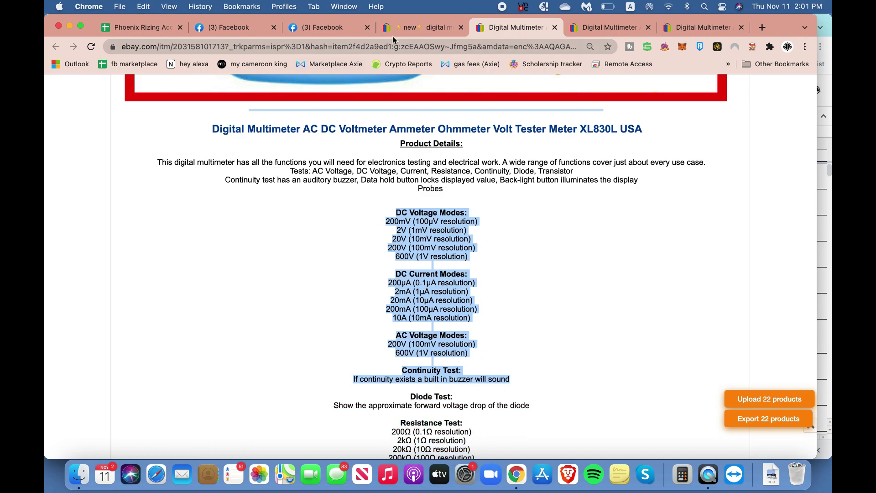
# Paste the copied specifications as the Marketplace listing's description and set the available quantity to 20
pyautogui.click(315, 28)
pyautogui.click(236, 27)
pyautogui.click(117, 336)
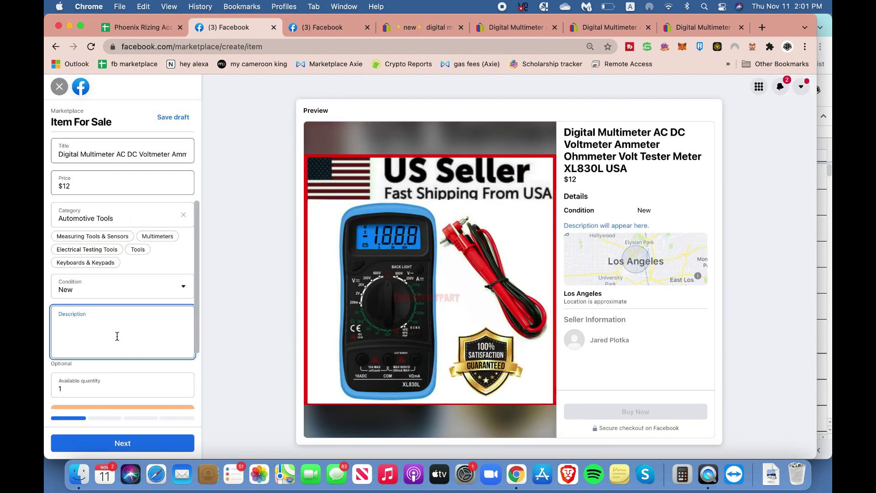
pyautogui.press('super+v')
pyautogui.press('Tab')
pyautogui.write('20')
# Continue to the listing's delivery settings and set the delivery method to Shipping only
pyautogui.click(206, 286)
pyautogui.scroll(-3, 165, 293)
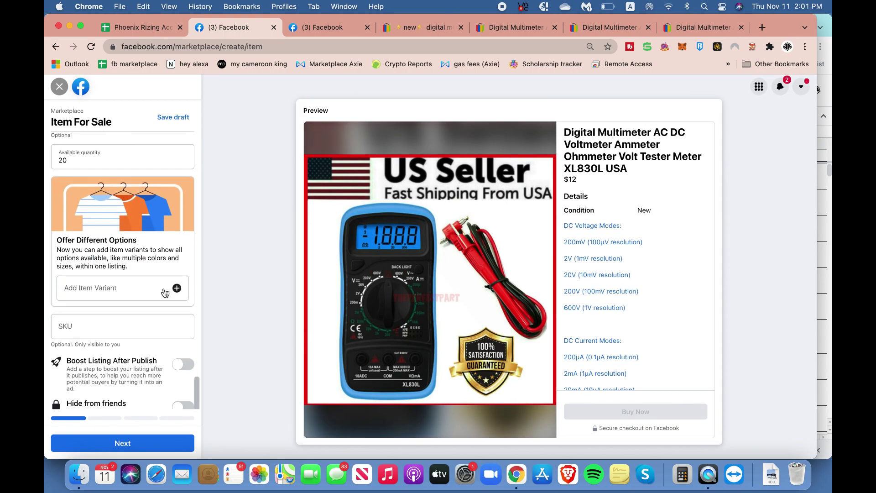
pyautogui.scroll(-3, 165, 293)
pyautogui.scroll(-1, 123, 385)
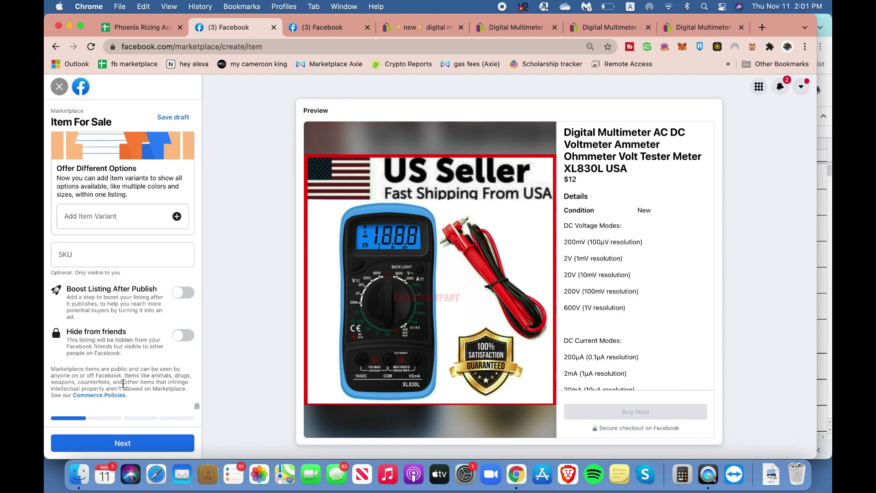
pyautogui.scroll(5, 123, 384)
pyautogui.click(134, 446)
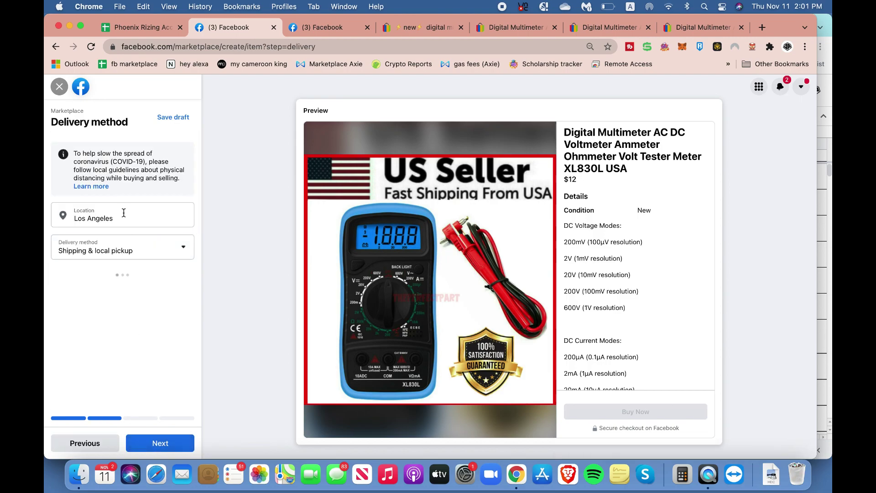
pyautogui.click(122, 249)
pyautogui.click(117, 319)
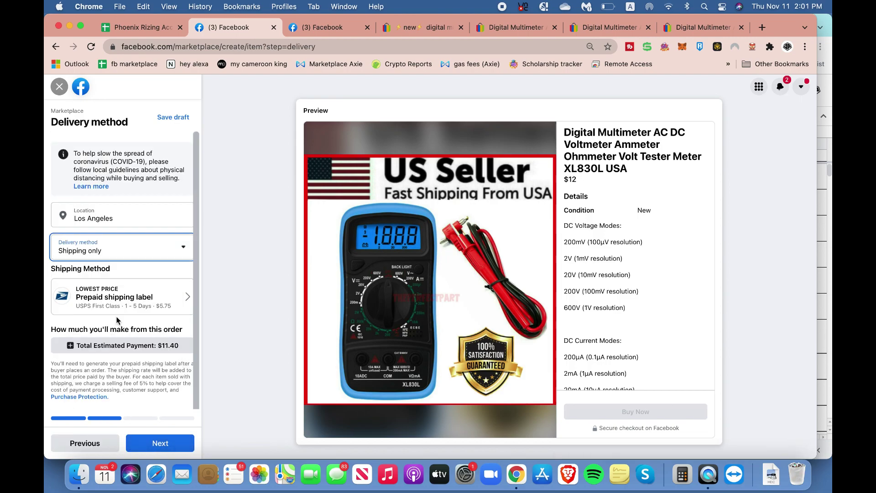
pyautogui.click(175, 296)
pyautogui.click(531, 175)
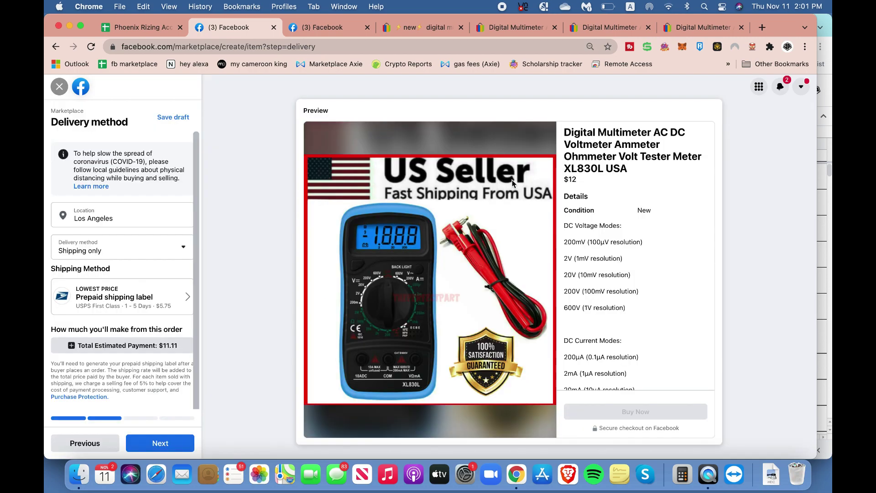
pyautogui.click(177, 255)
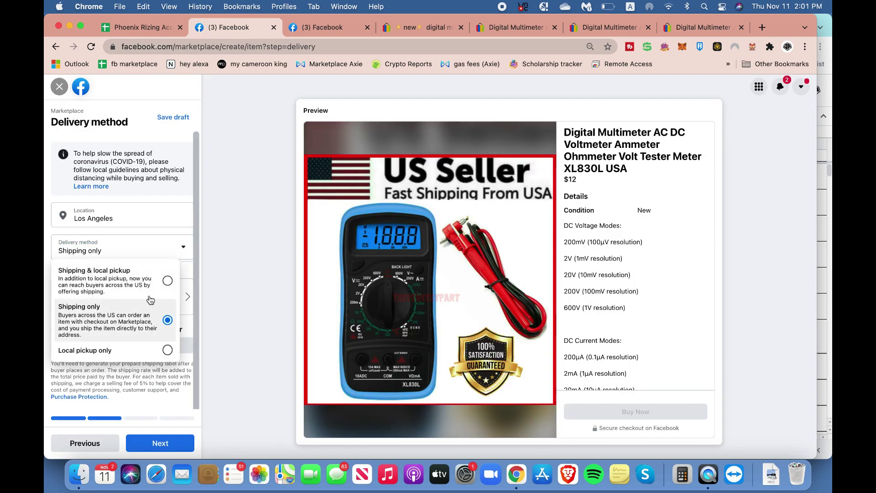
pyautogui.click(146, 327)
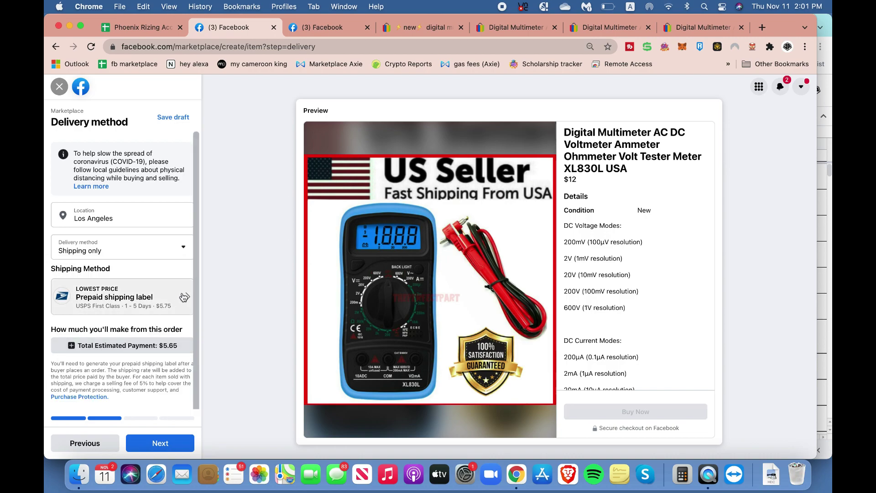
# Change the shipping option to "Use your own shipping label" with a base shipping rate of $3
pyautogui.scroll(-2, 184, 297)
pyautogui.click(187, 244)
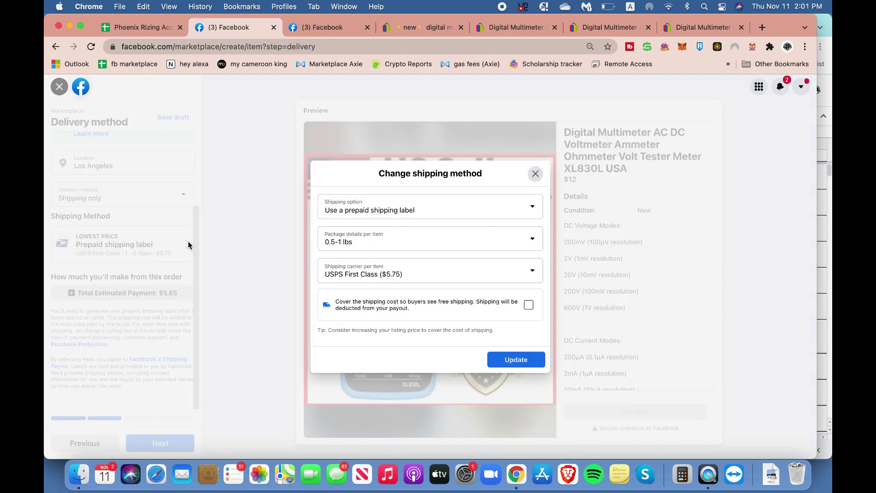
pyautogui.click(496, 204)
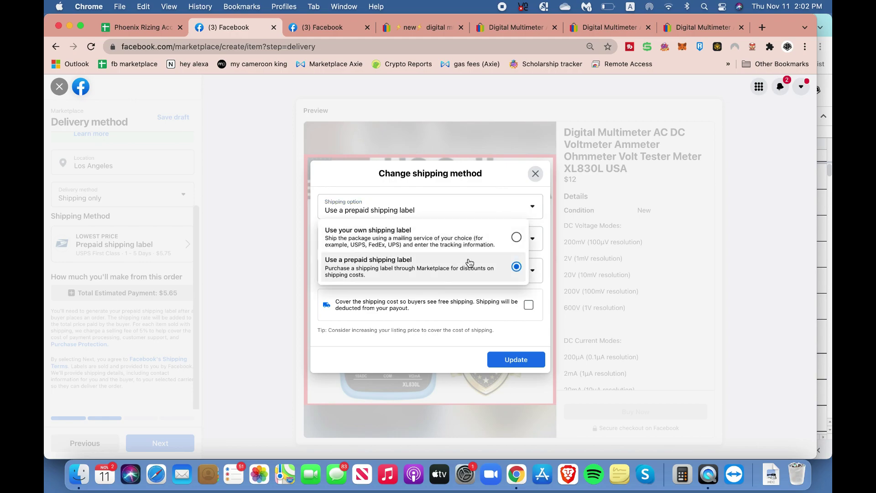
pyautogui.click(456, 241)
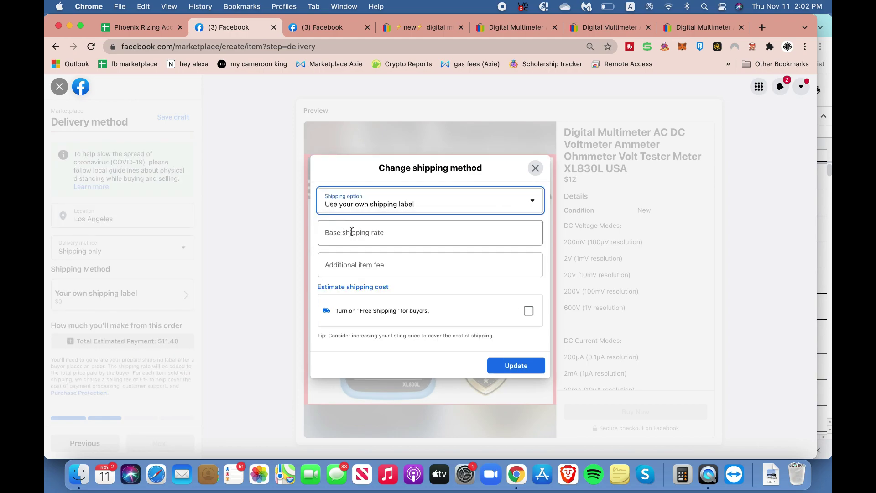
pyautogui.click(351, 232)
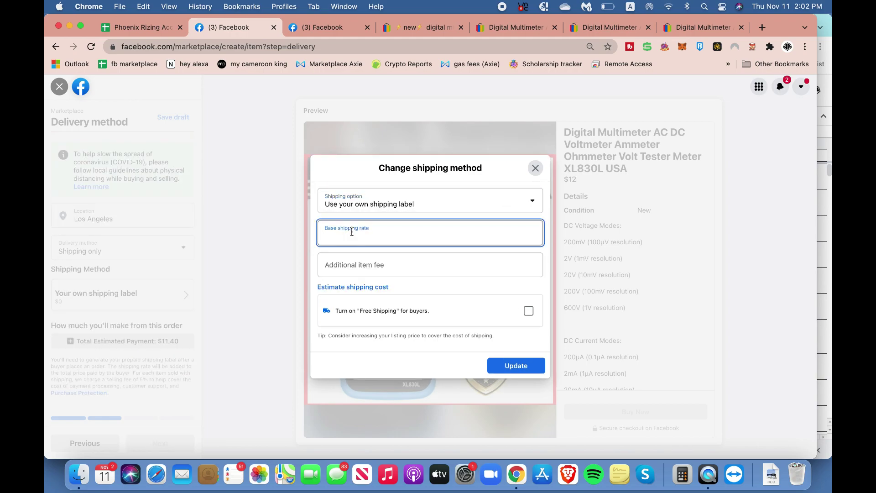
pyautogui.write('3')
pyautogui.click(514, 365)
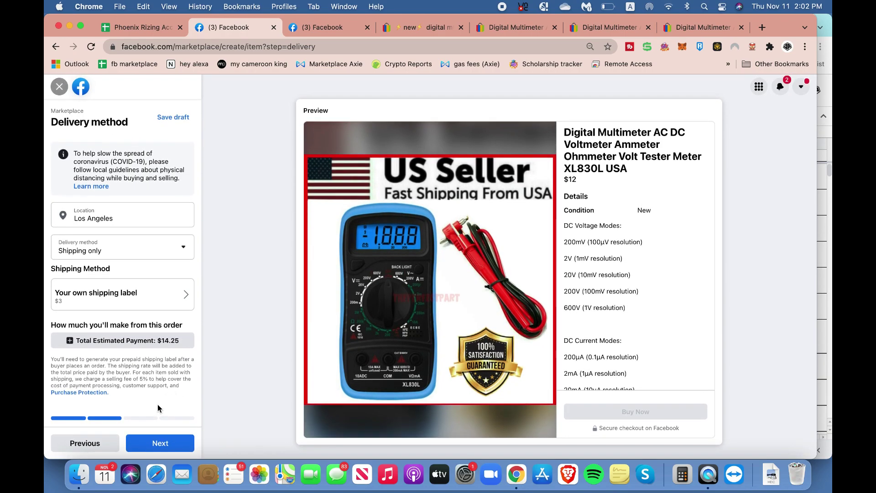
# Publish the multimeter listing to Marketplace only, leaving offers turned off, and look over the account's listings
pyautogui.click(178, 445)
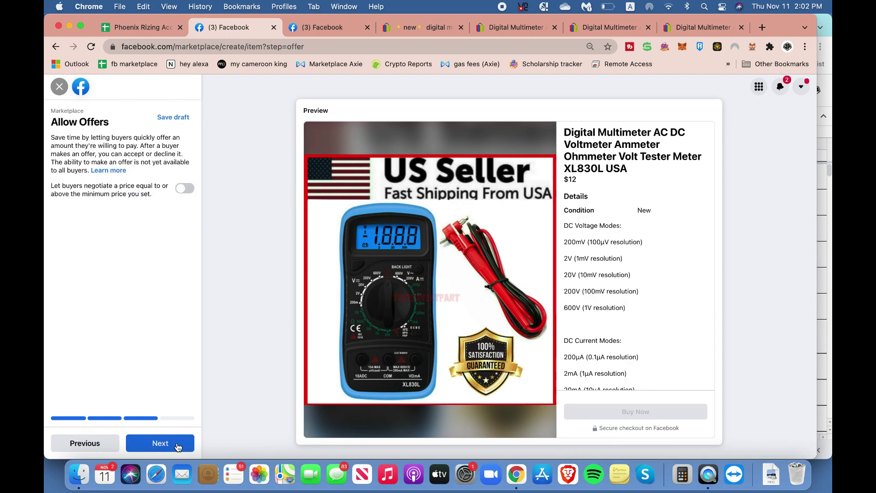
pyautogui.click(178, 445)
pyautogui.click(178, 446)
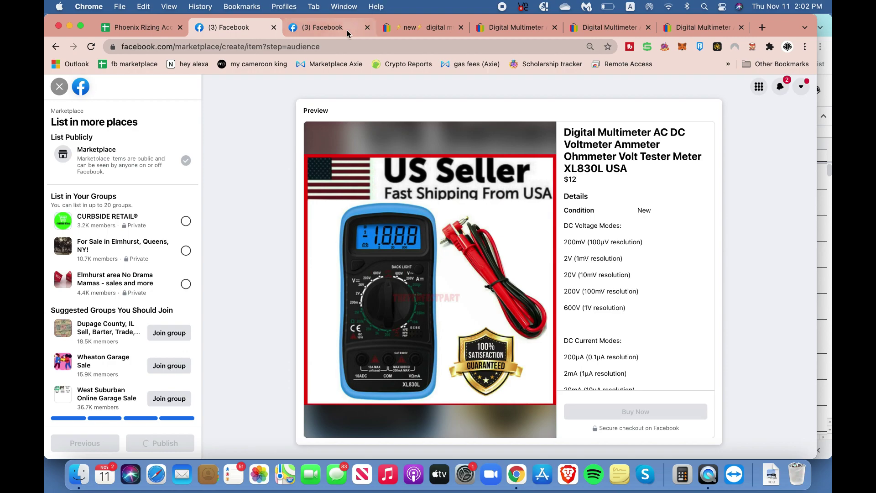
pyautogui.moveTo(347, 30)
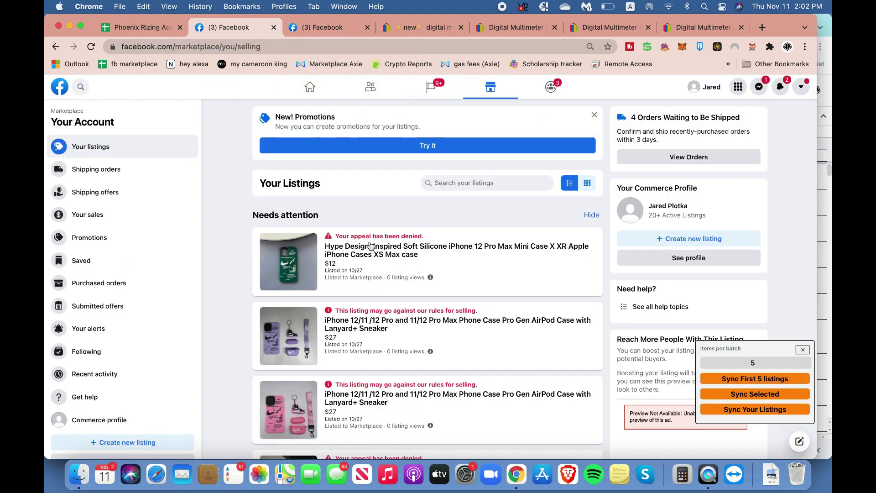
pyautogui.scroll(-2, 381, 365)
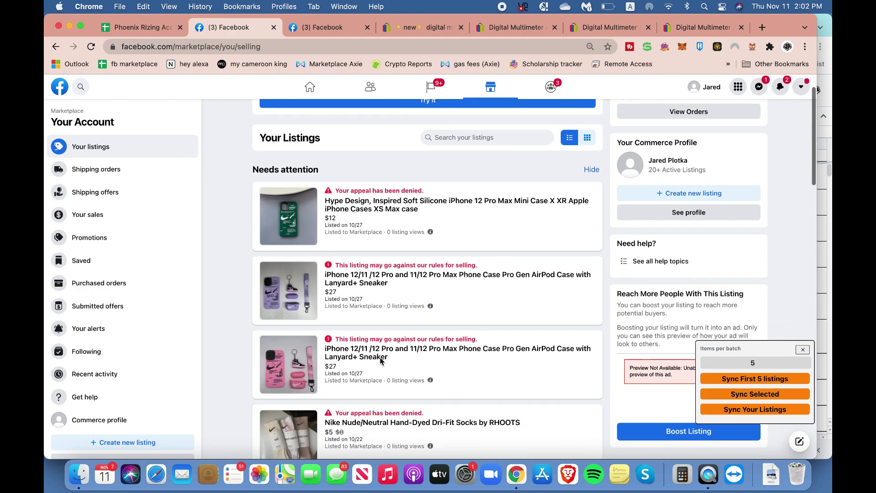
pyautogui.scroll(2, 380, 360)
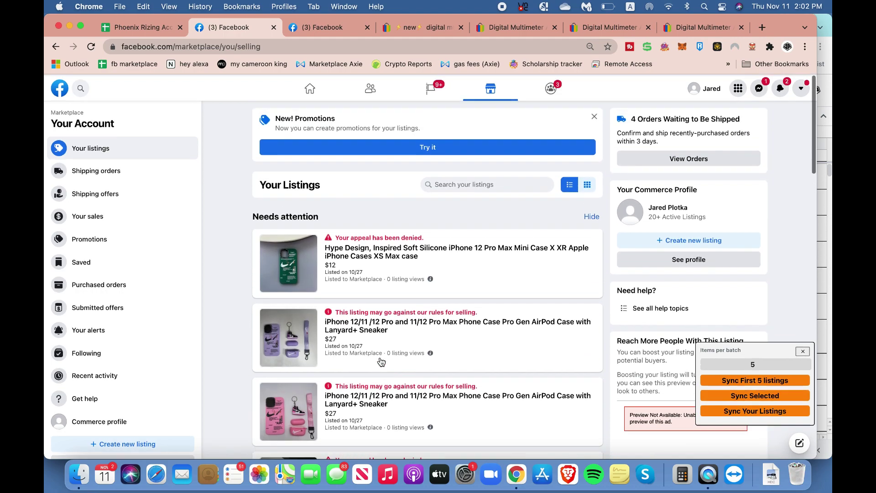